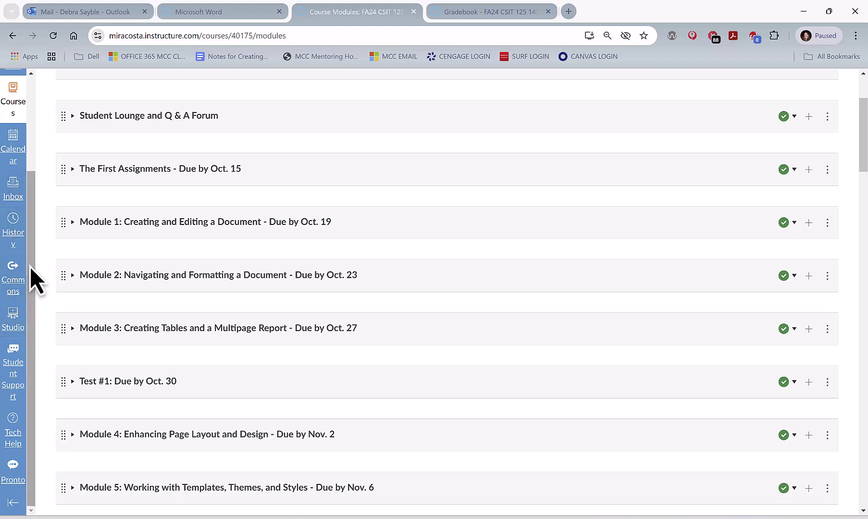
Open Pronto's FA24 CSIT 125 1477 course chat from the Canvas navigation in its own tab.
{"action": "left_click_drag", "start_coordinate": [27, 270], "coordinate": [31, 306]}
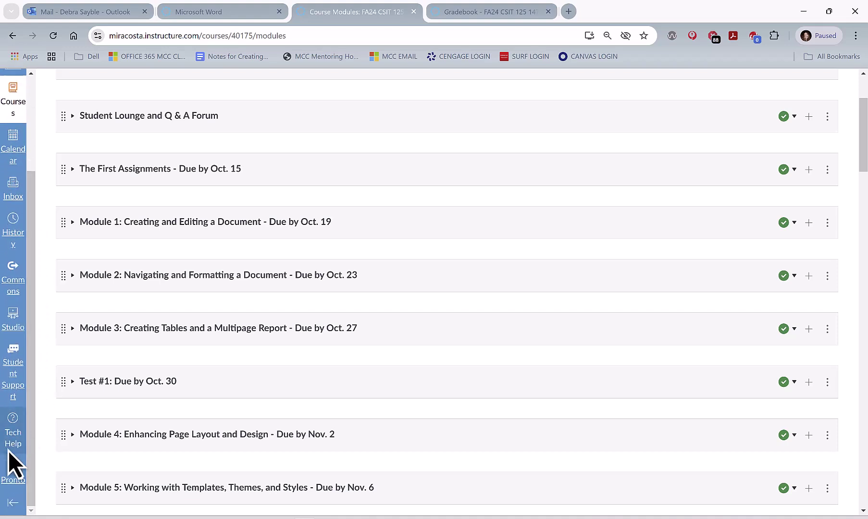
{"action": "left_click", "coordinate": [14, 478]}
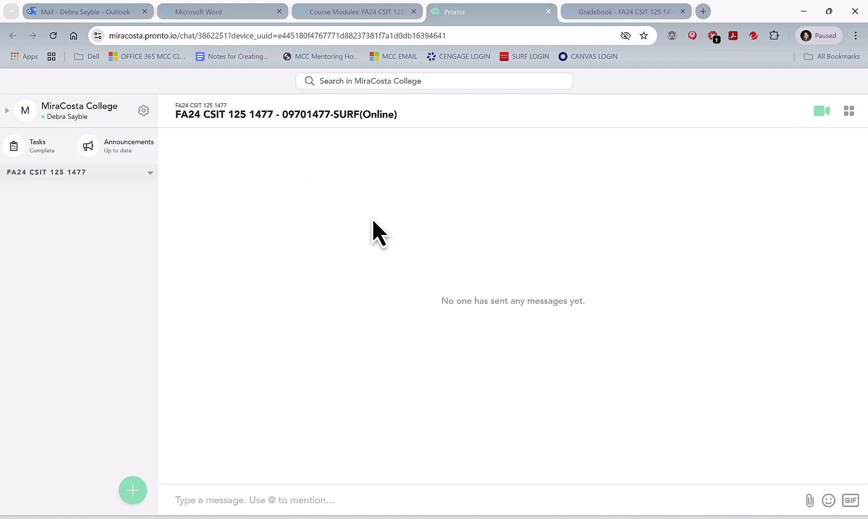
Close the separate chat tab and focus the docked chat's message box on the Modules page.
{"action": "left_click", "coordinate": [550, 13]}
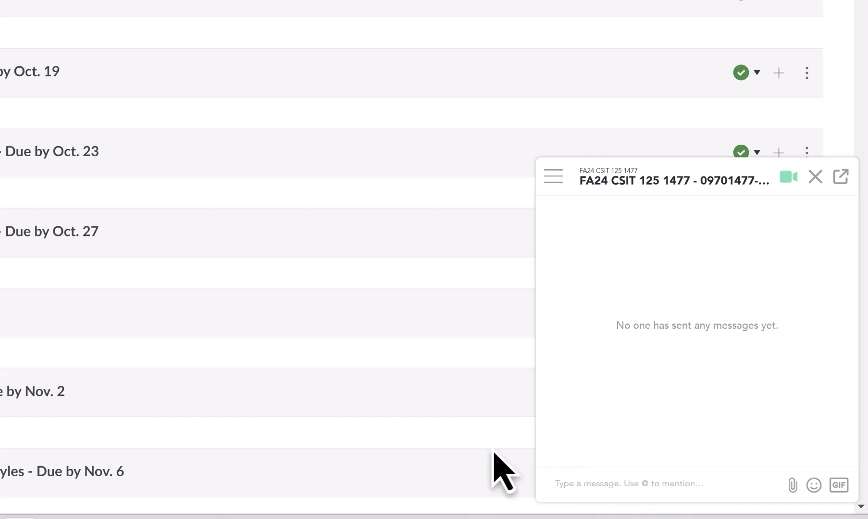
{"action": "left_click", "coordinate": [577, 487]}
{"action": "type", "text": "@"}
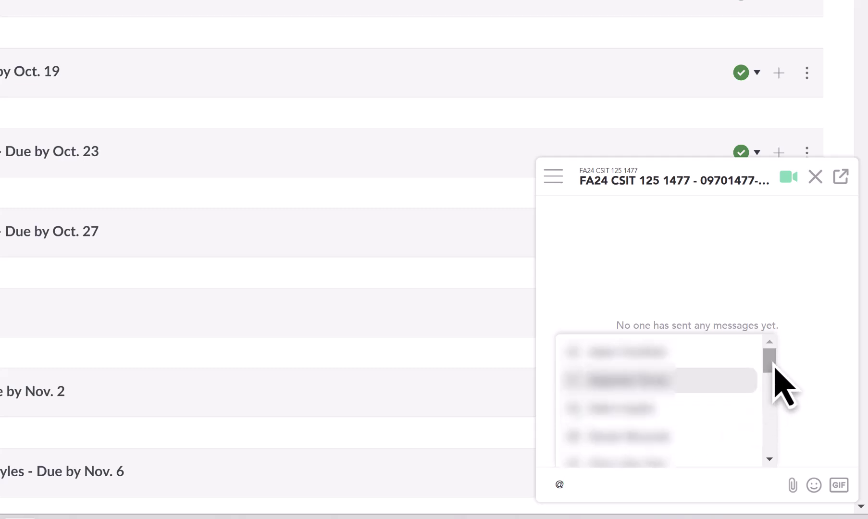
{"action": "left_click_drag", "start_coordinate": [774, 364], "coordinate": [761, 348]}
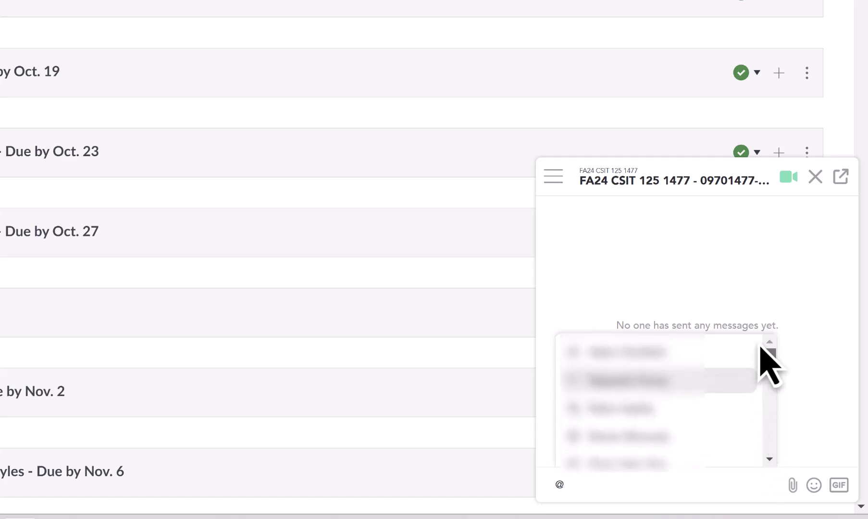
{"action": "left_click", "coordinate": [620, 410]}
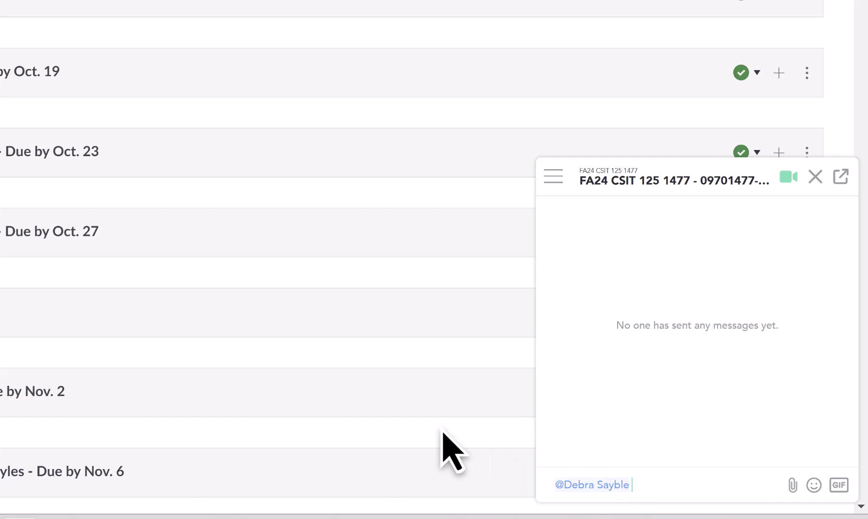
{"action": "type", "text": "Hi there."}
{"action": "key", "text": "Return"}
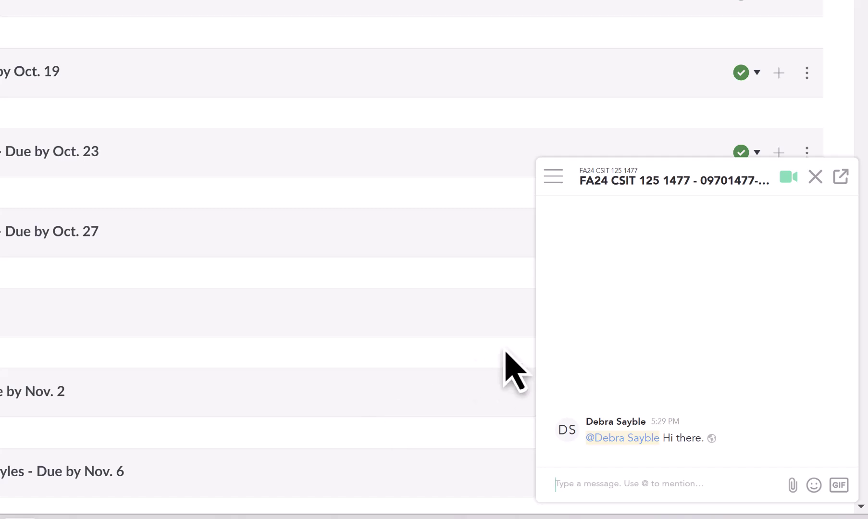
{"action": "mouse_move", "coordinate": [737, 430]}
{"action": "left_click", "coordinate": [661, 485]}
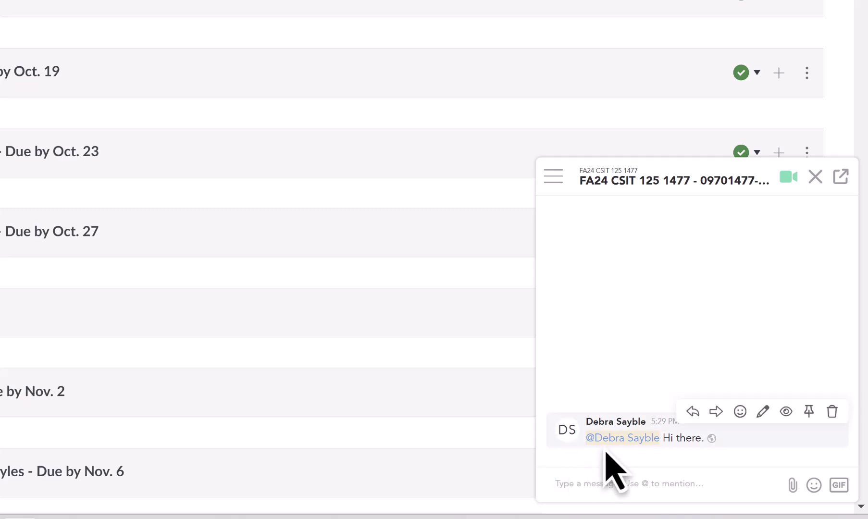
{"action": "mouse_move", "coordinate": [639, 446]}
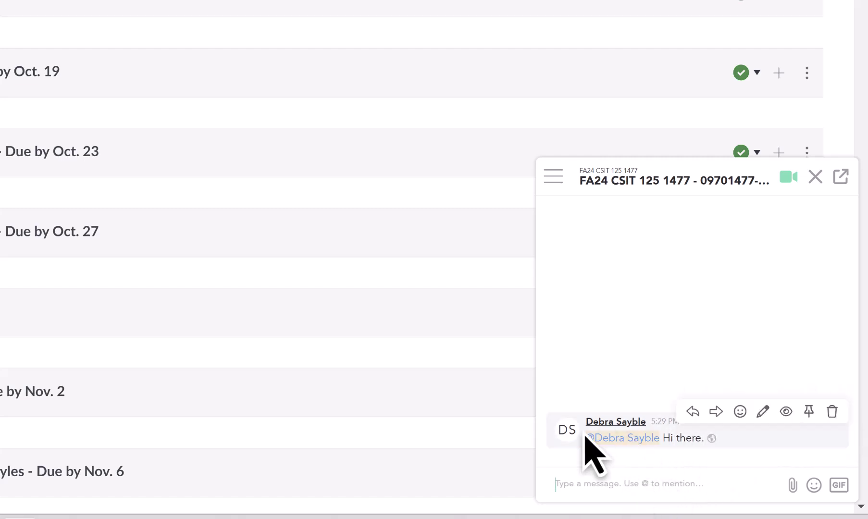
Post 'How are you' mentioning the same class member, found by surname search.
{"action": "left_click", "coordinate": [607, 484]}
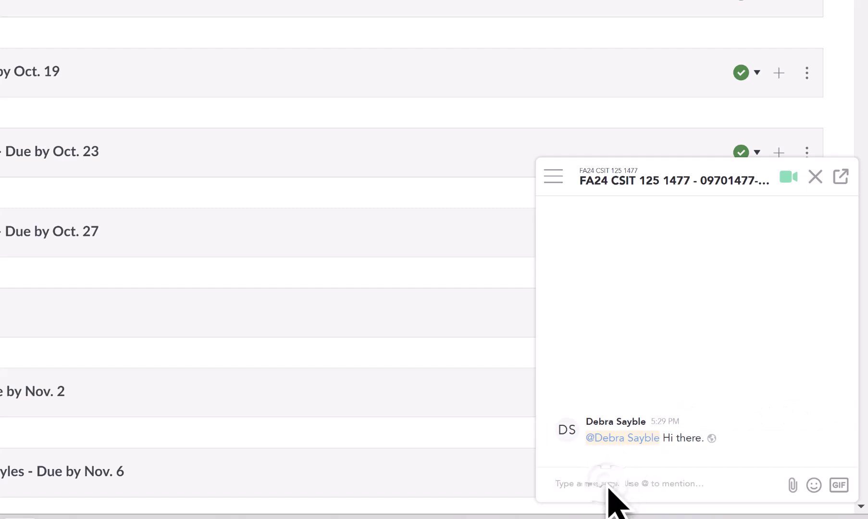
{"action": "left_click", "coordinate": [585, 492]}
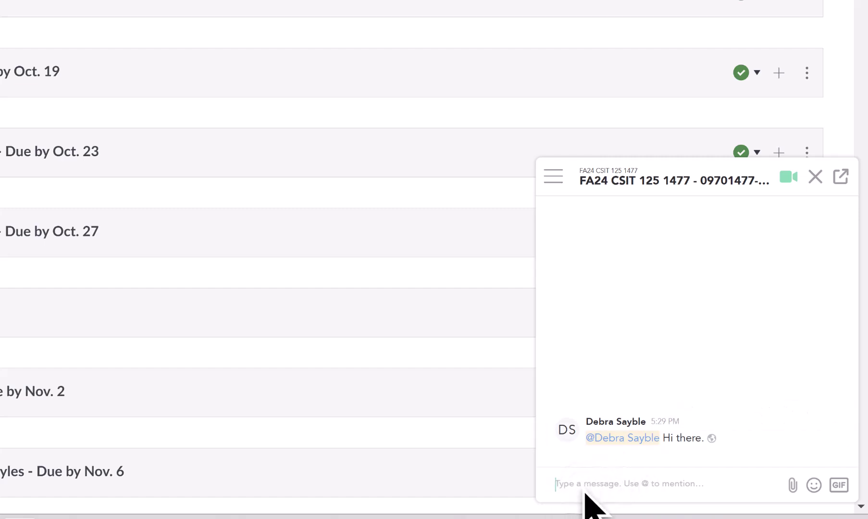
{"action": "type", "text": "@"}
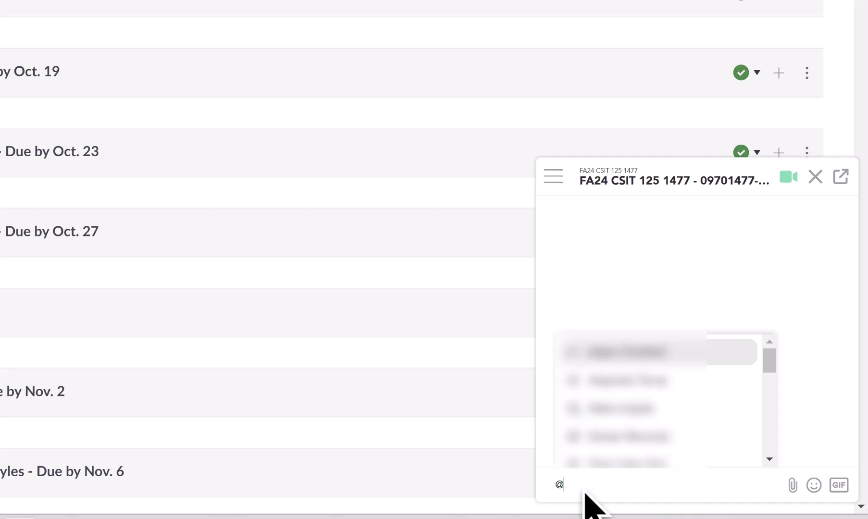
{"action": "scroll", "coordinate": [666, 448], "scroll_direction": "down", "scroll_amount": 1}
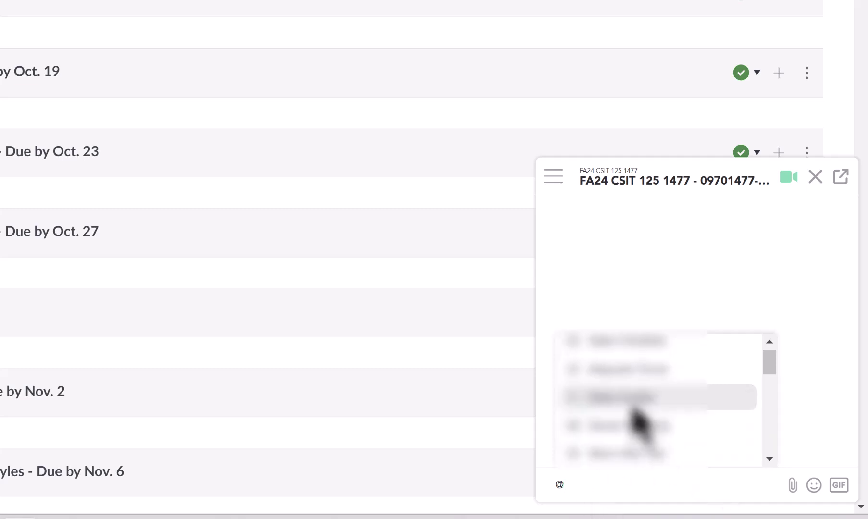
{"action": "left_click", "coordinate": [631, 407]}
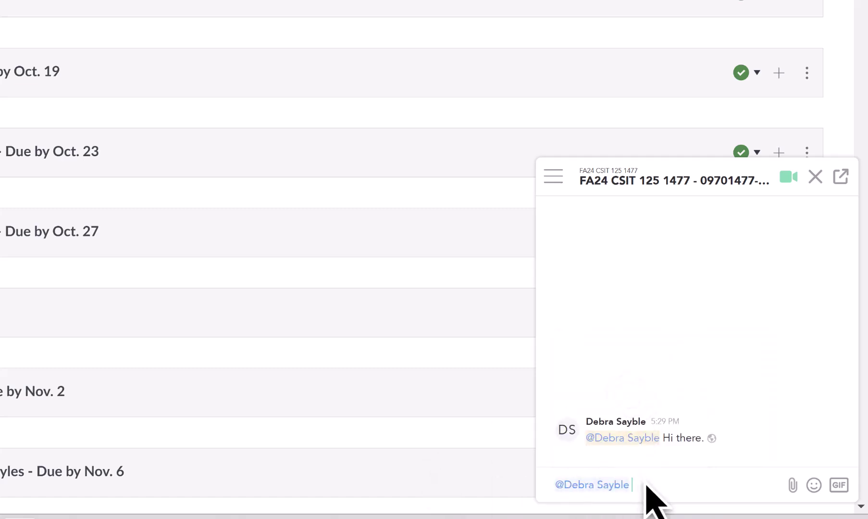
{"action": "key", "text": "BackSpace"}
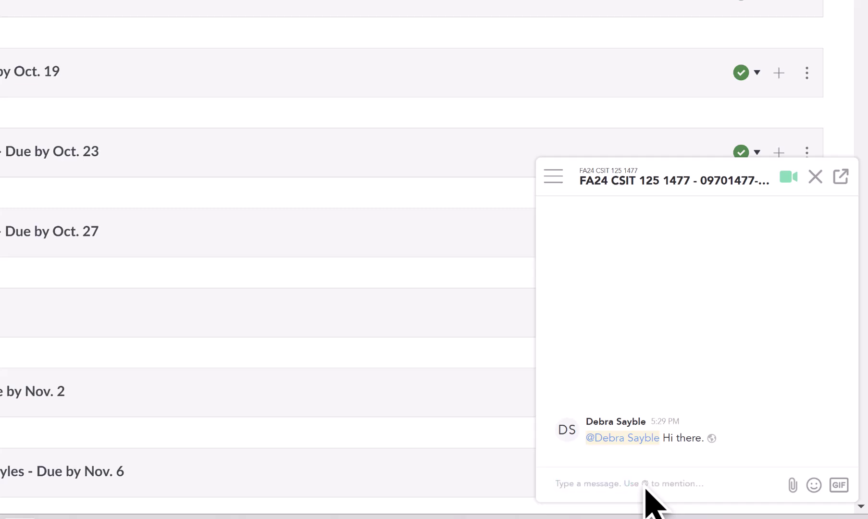
{"action": "type", "text": "@sa"}
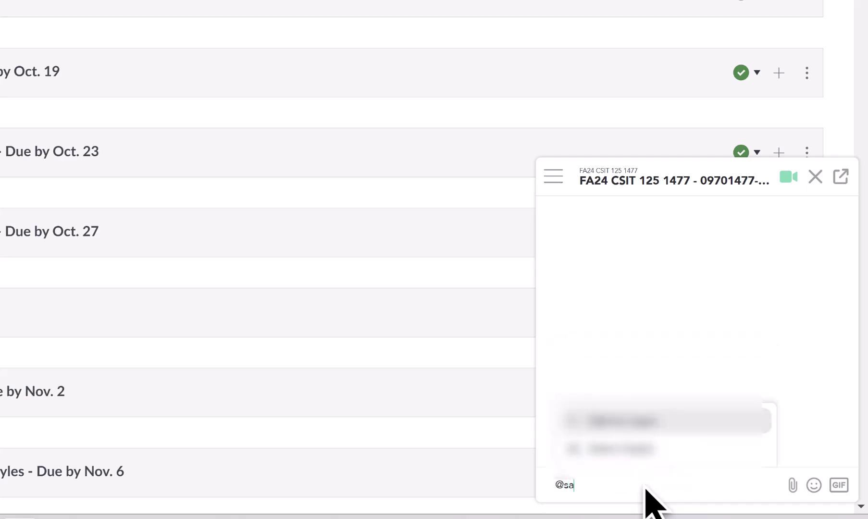
{"action": "type", "text": "yble"}
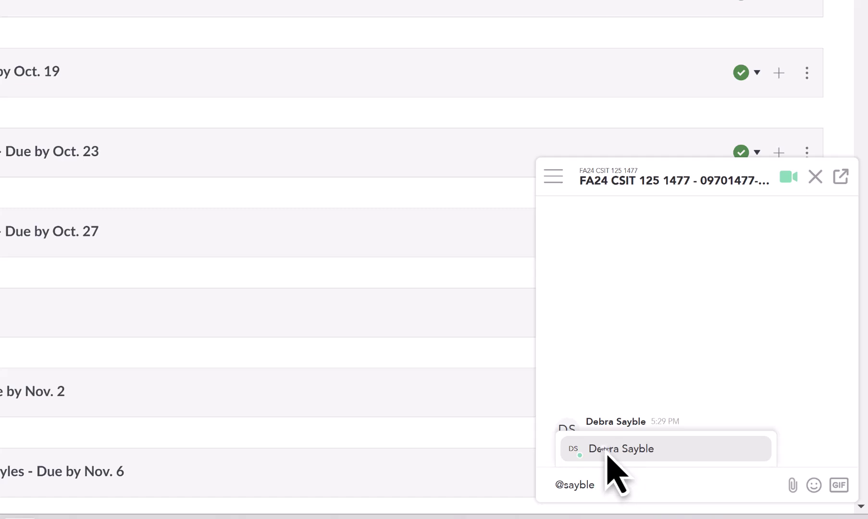
{"action": "left_click", "coordinate": [606, 451]}
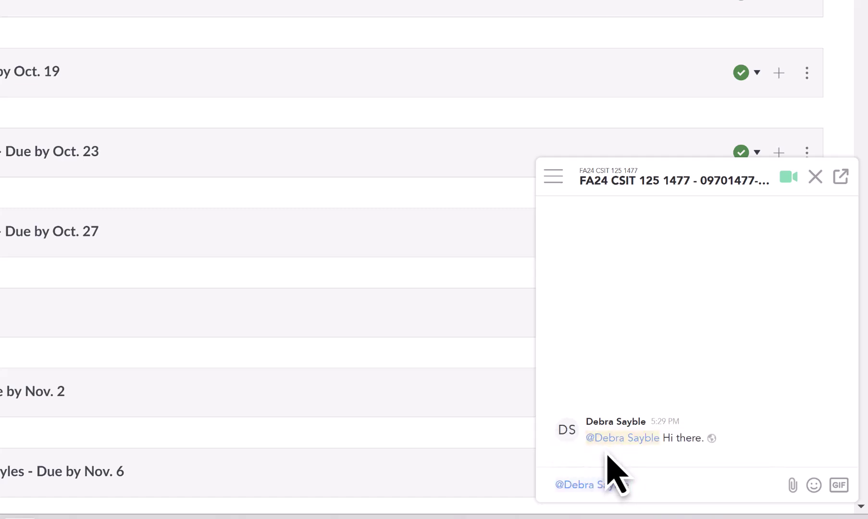
{"action": "type", "text": "How are you?"}
{"action": "key", "text": "Return"}
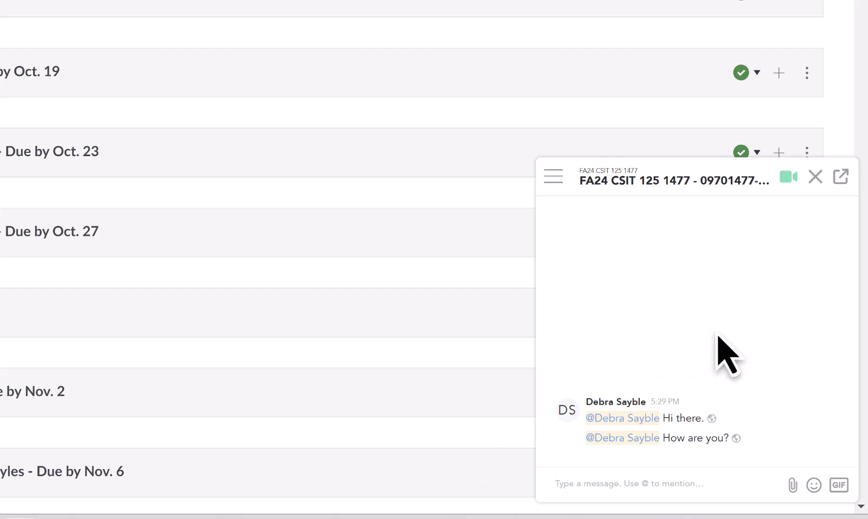
Attach and send the video 'How to use Studio and Submit Your Video.mp4' in the chat.
{"action": "left_click", "coordinate": [792, 486]}
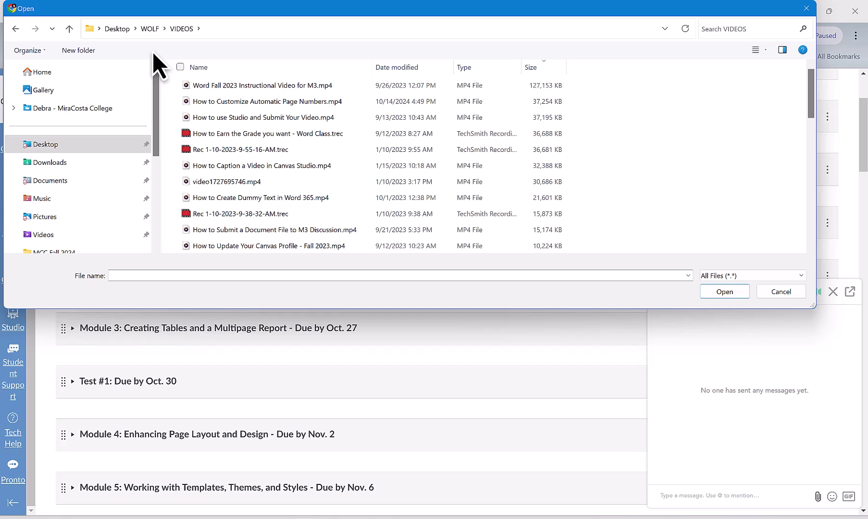
{"action": "left_click", "coordinate": [188, 119]}
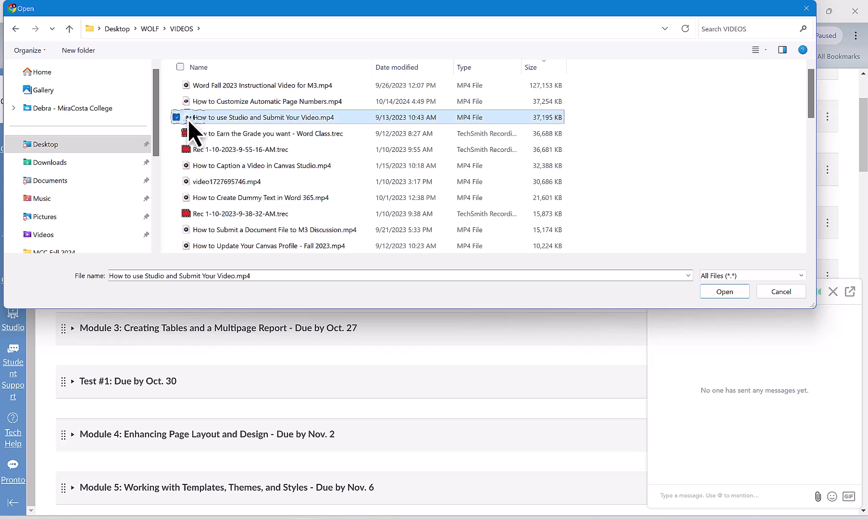
{"action": "double_click", "coordinate": [188, 119]}
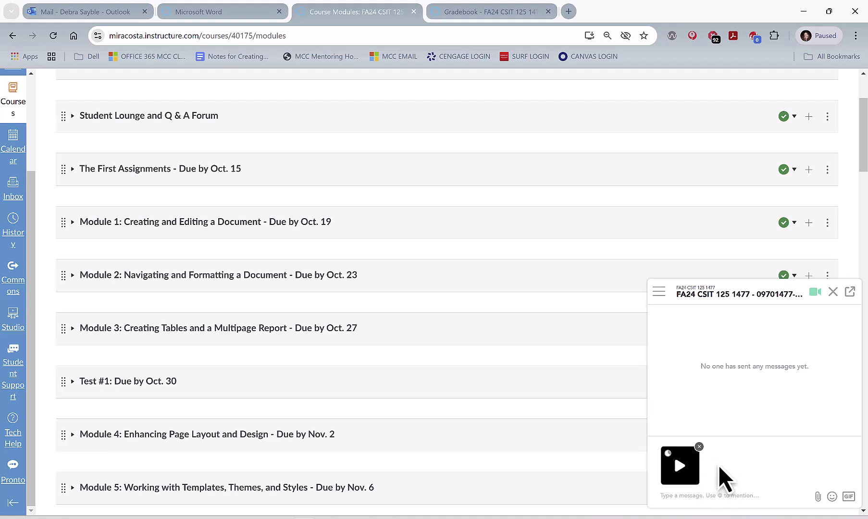
{"action": "key", "text": "Return"}
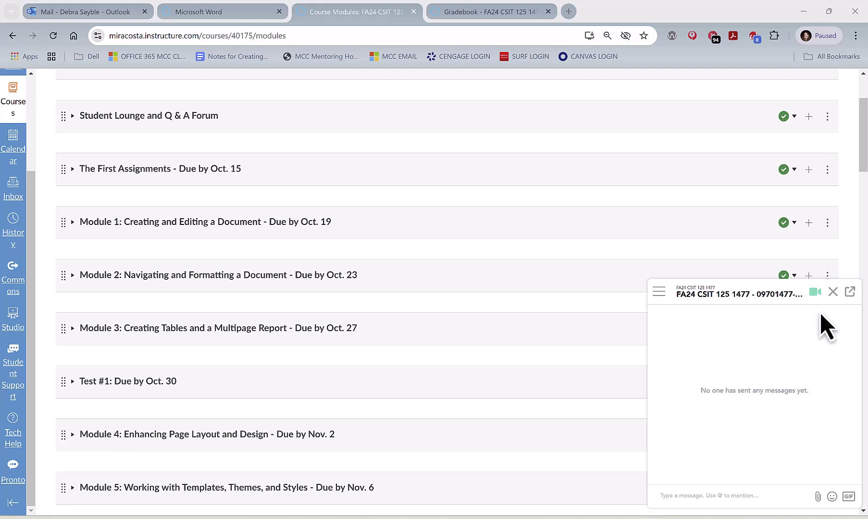
Start a video meeting from the chat header with audio and camera both on.
{"action": "left_click", "coordinate": [826, 332]}
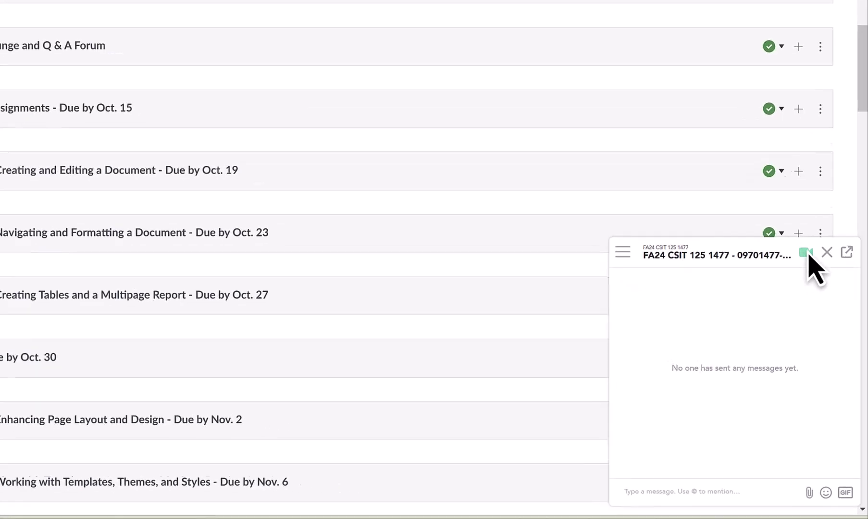
{"action": "left_click", "coordinate": [807, 253]}
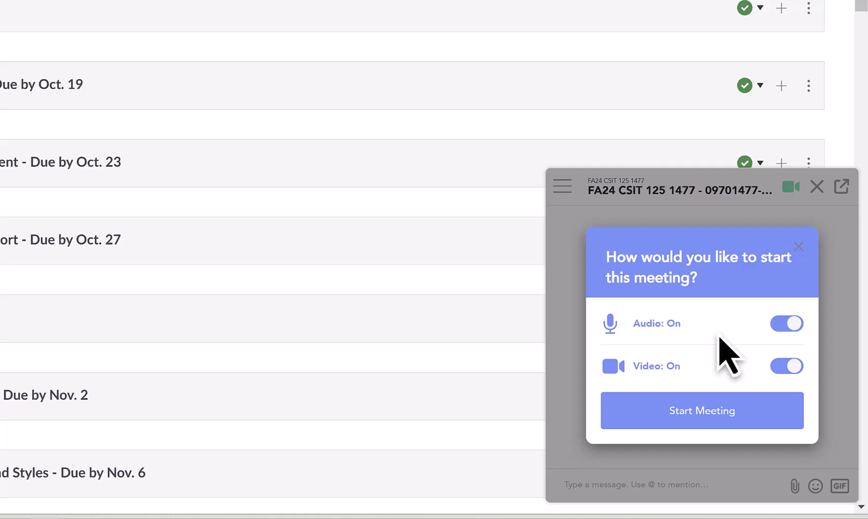
{"action": "left_click", "coordinate": [793, 375]}
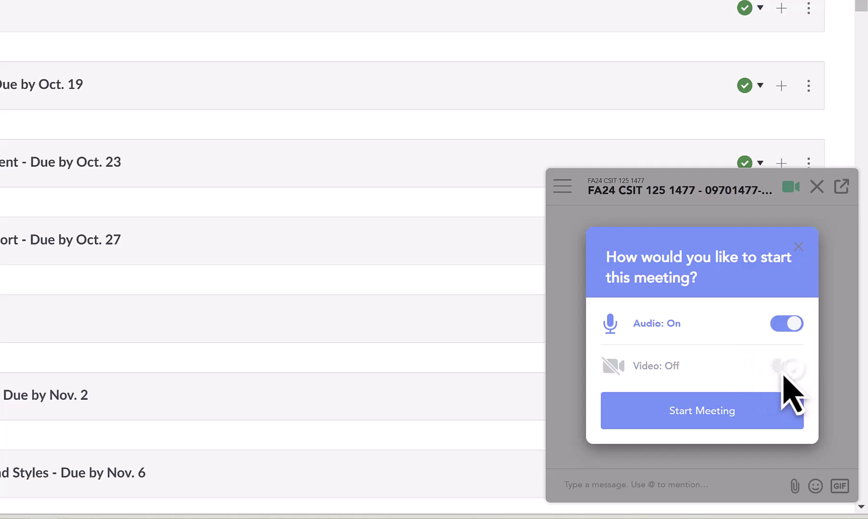
{"action": "left_click", "coordinate": [785, 369]}
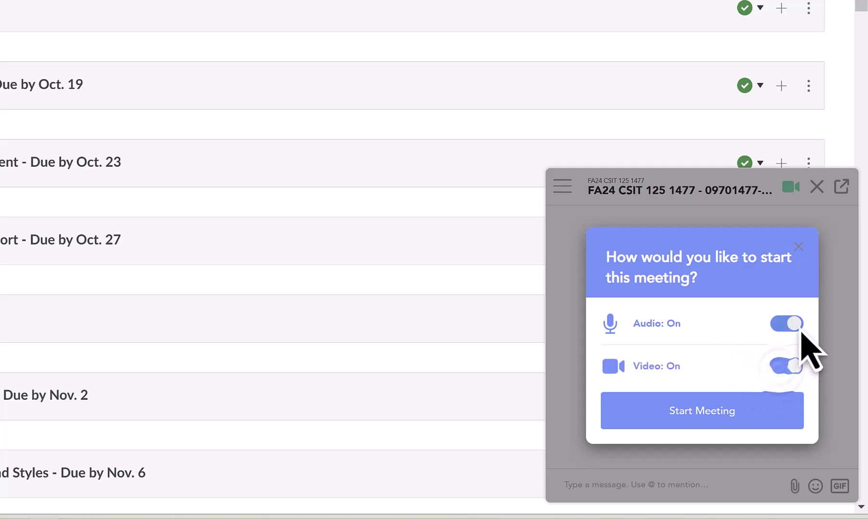
{"action": "left_click", "coordinate": [691, 409]}
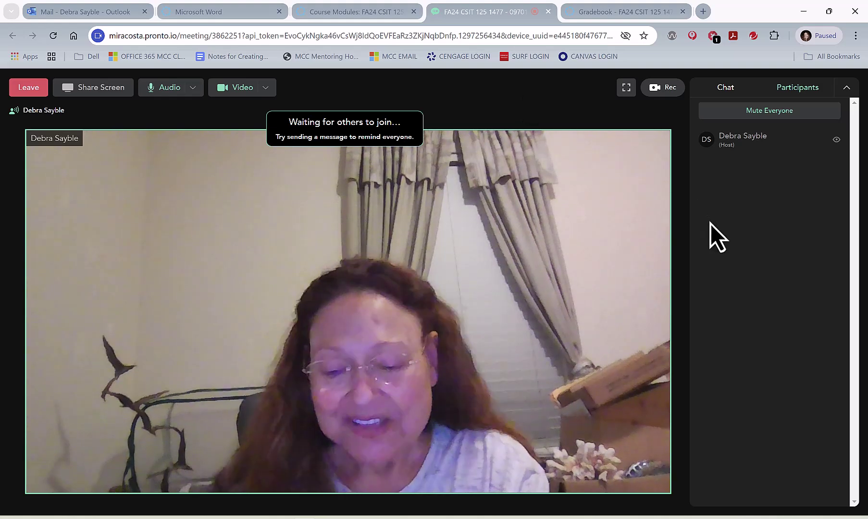
Keep the meeting running with the host alone on camera, waiting for others.
{"action": "left_click_drag", "start_coordinate": [732, 225], "coordinate": [122, 117]}
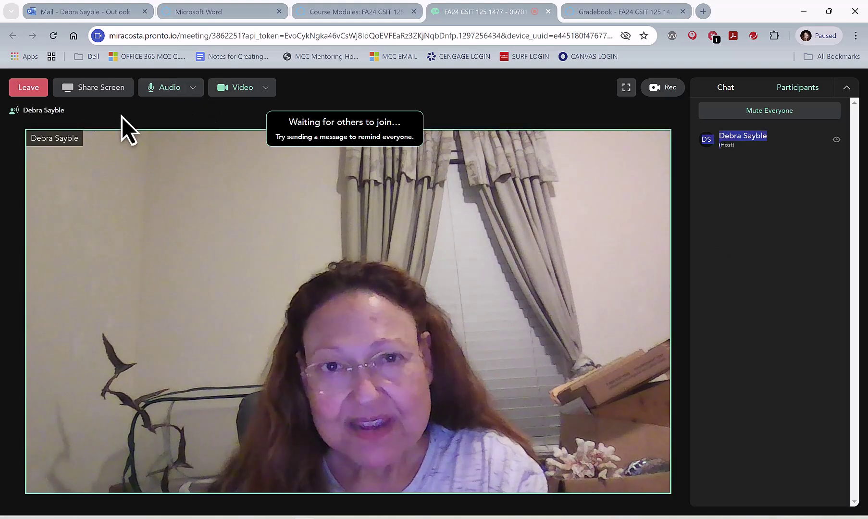
End the meeting for everyone and close its tab, returning to the course Modules page.
{"action": "left_click", "coordinate": [19, 92]}
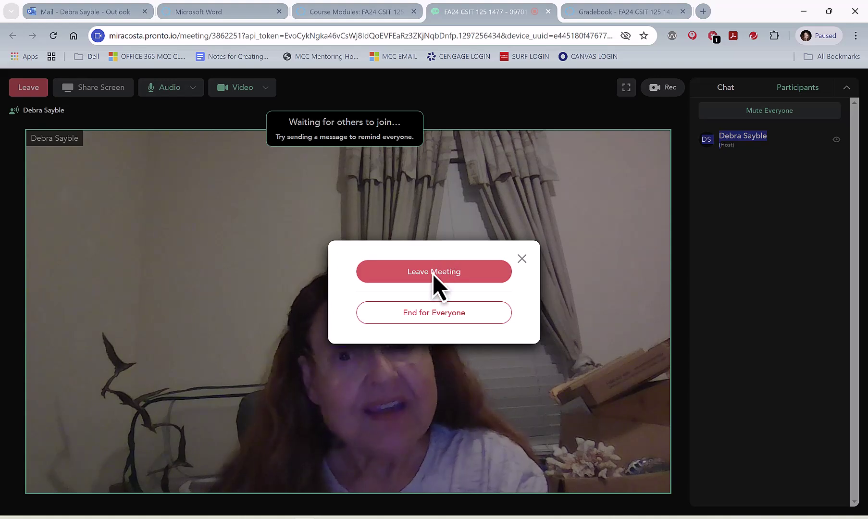
{"action": "left_click", "coordinate": [437, 314]}
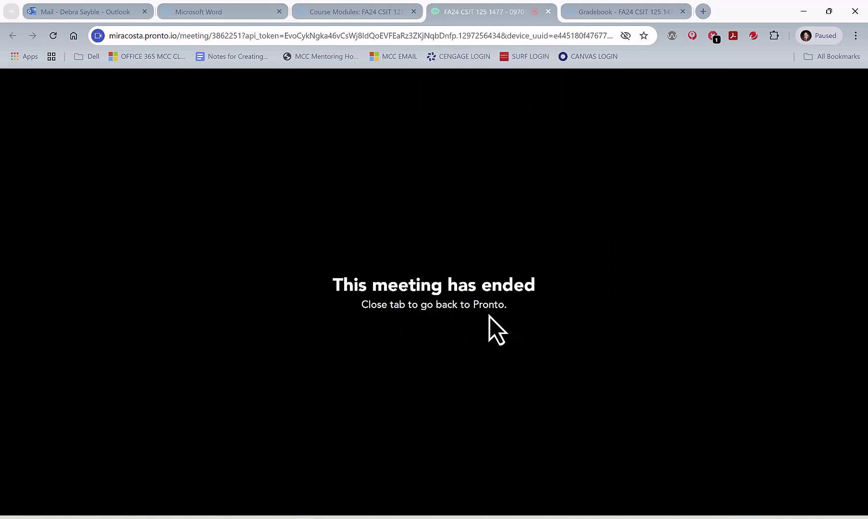
{"action": "left_click", "coordinate": [548, 12]}
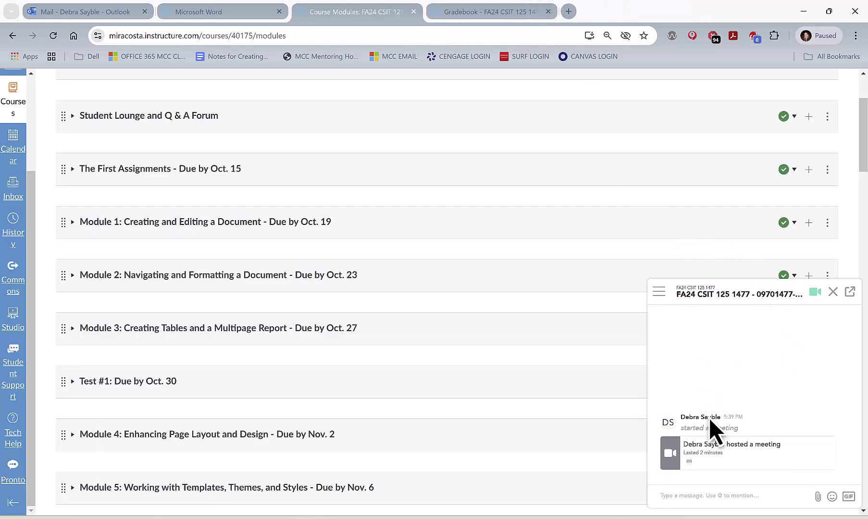
Delete the 'hosted a meeting' and 'started a meeting' messages from the chat.
{"action": "mouse_move", "coordinate": [789, 445]}
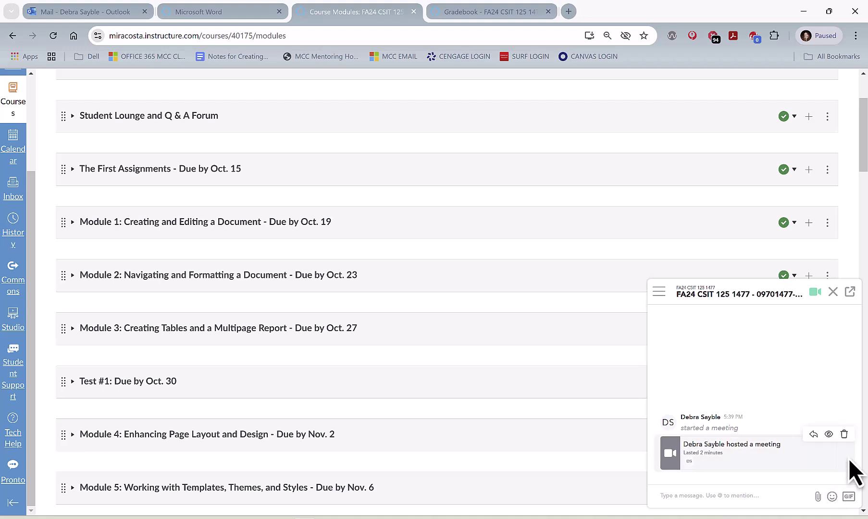
{"action": "left_click", "coordinate": [844, 435]}
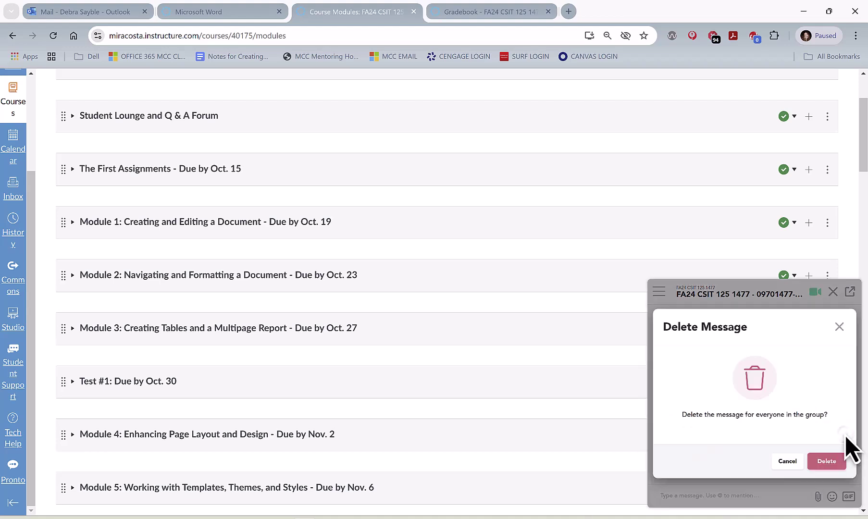
{"action": "left_click", "coordinate": [828, 463]}
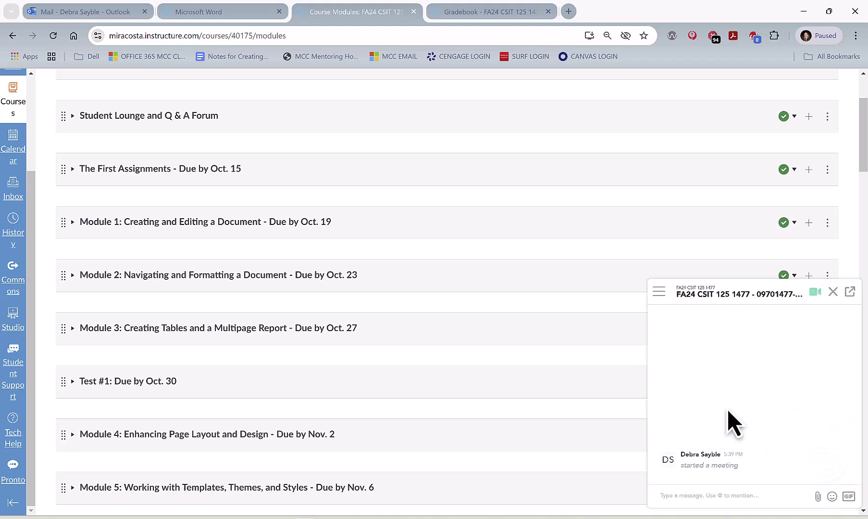
{"action": "left_click", "coordinate": [846, 446]}
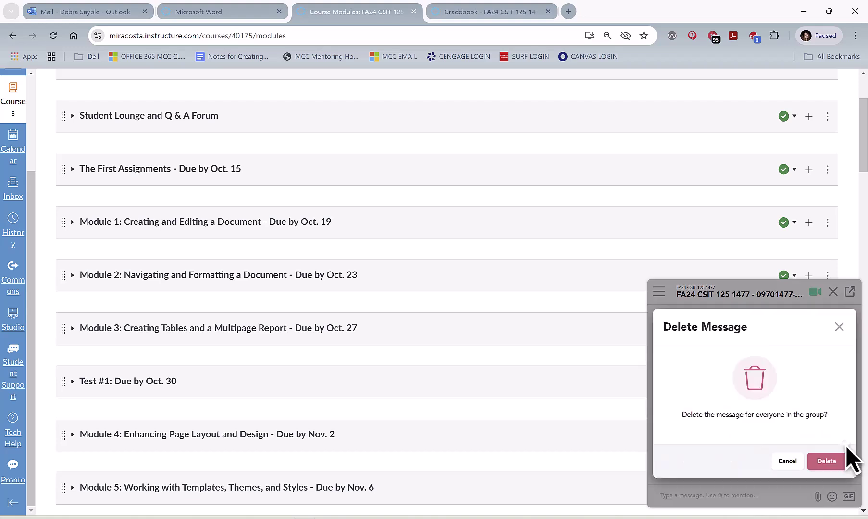
{"action": "left_click", "coordinate": [827, 462]}
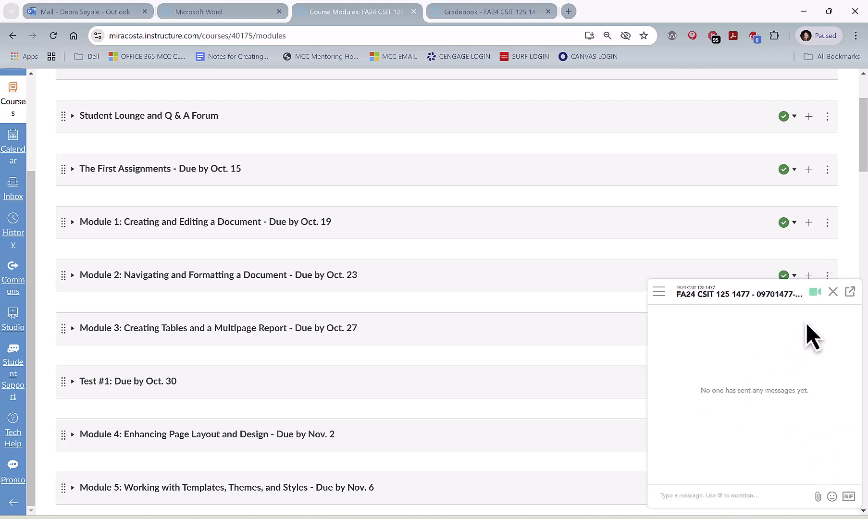